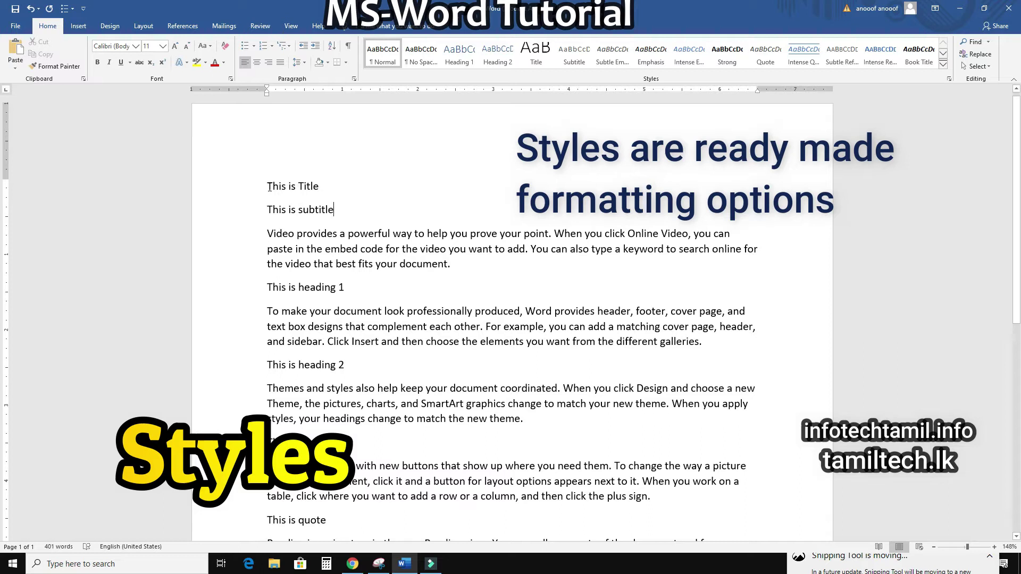
- Apply the Title style to the 'This is Title' line
left_click_drag(267, 186, 353, 188)
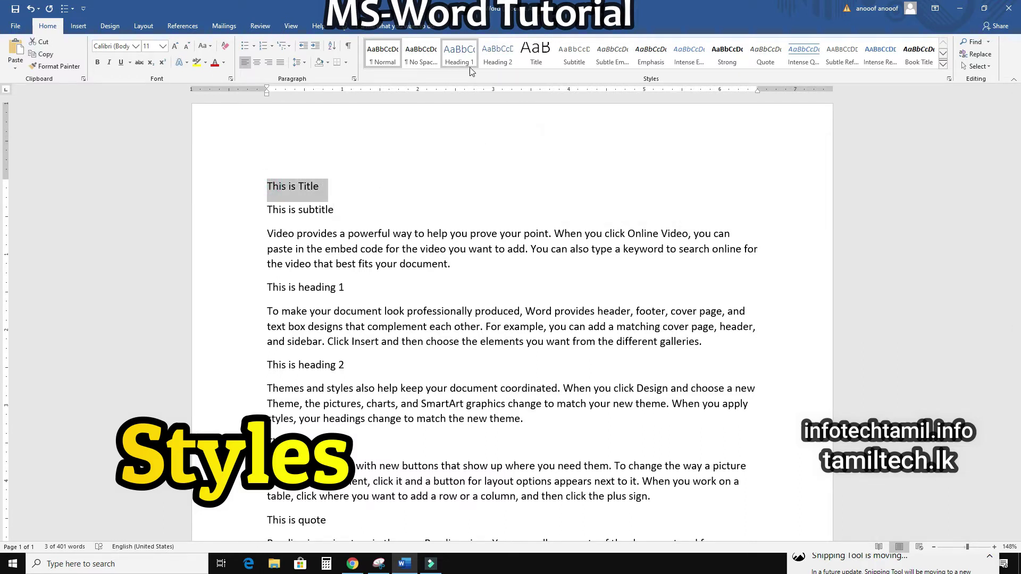
left_click(544, 61)
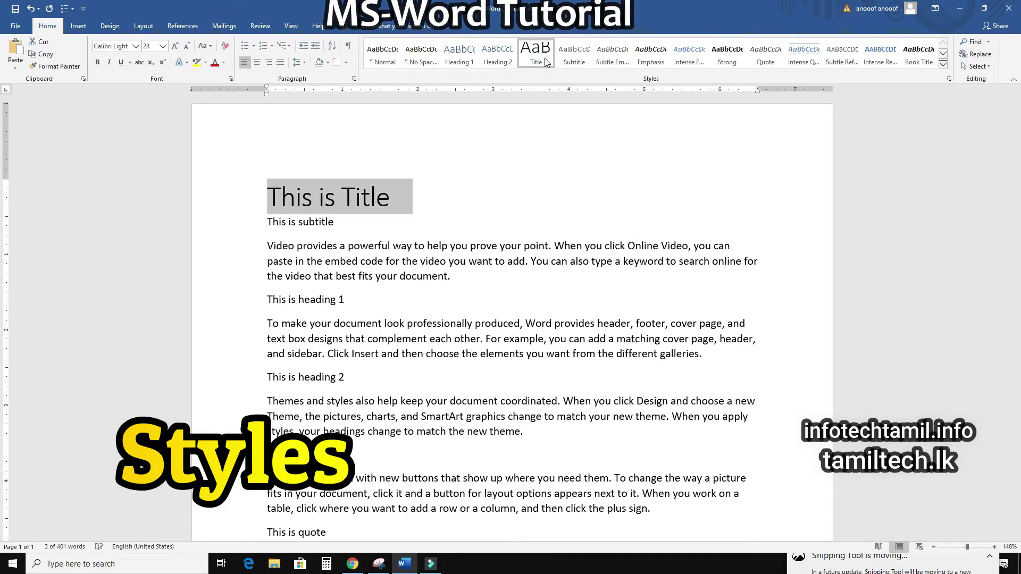
left_click(539, 144)
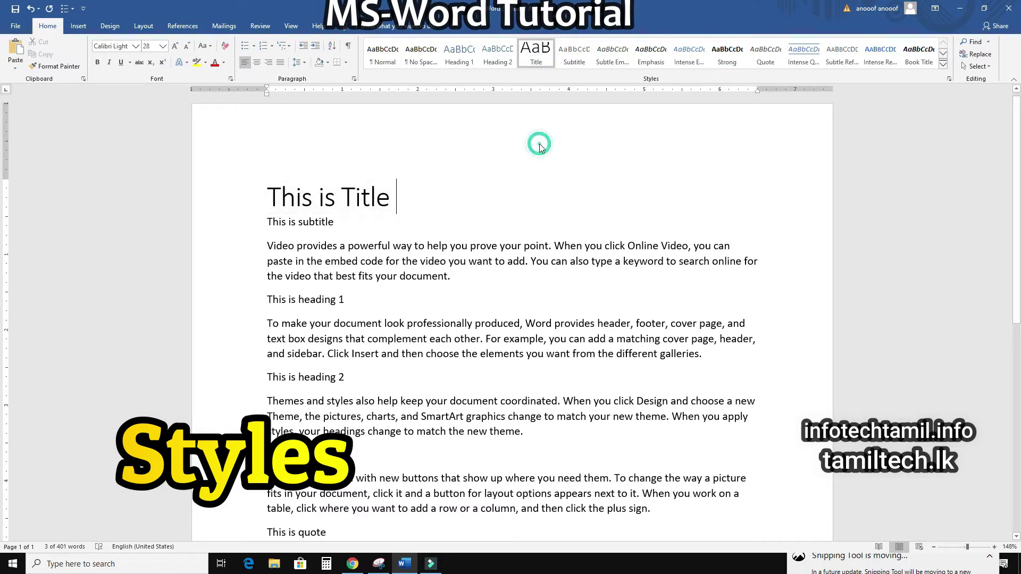
- Apply the Subtitle style to the 'This is subtitle' line
left_click(267, 222)
left_click_drag(300, 222, 340, 222)
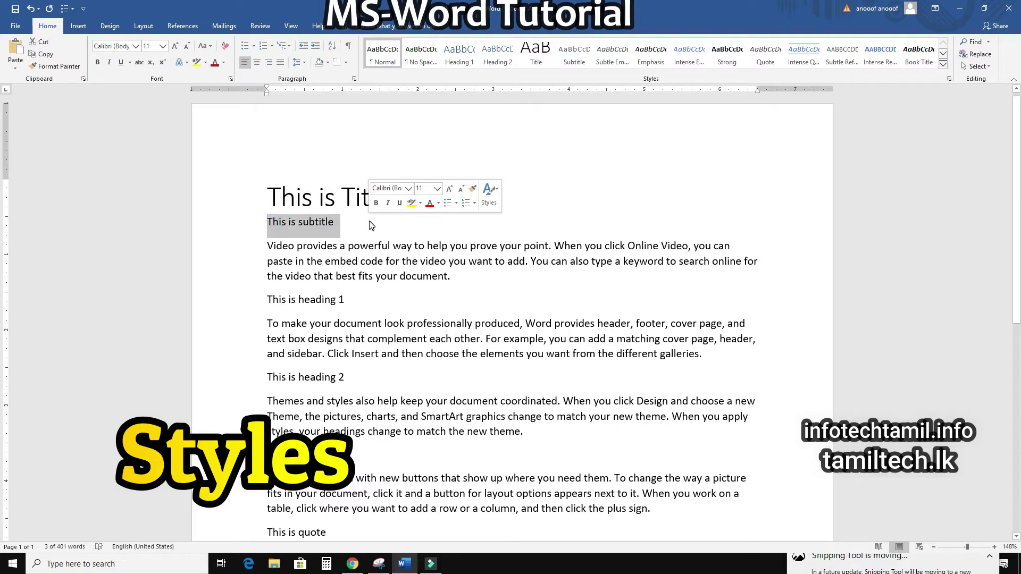
left_click(576, 62)
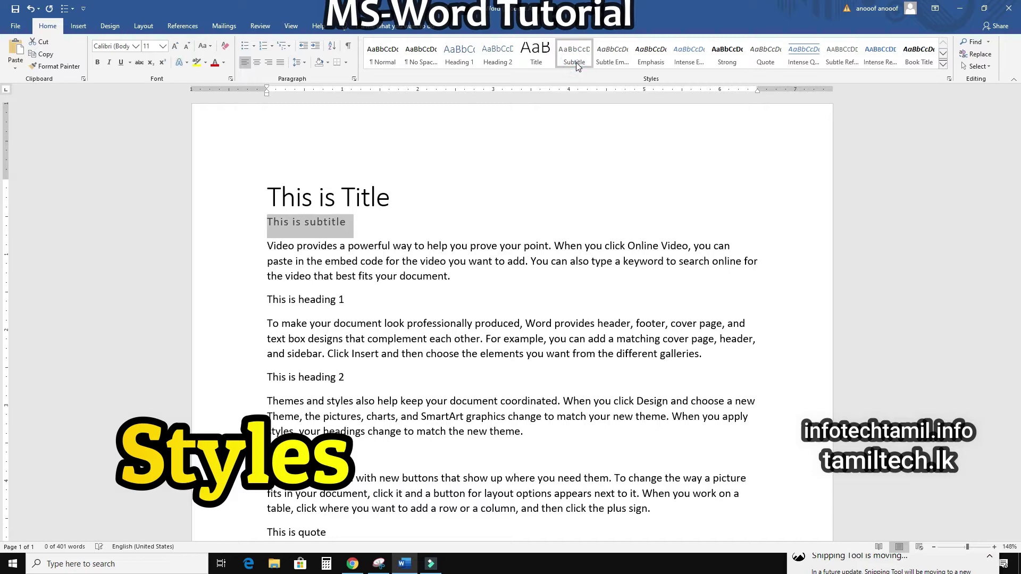
left_click(584, 143)
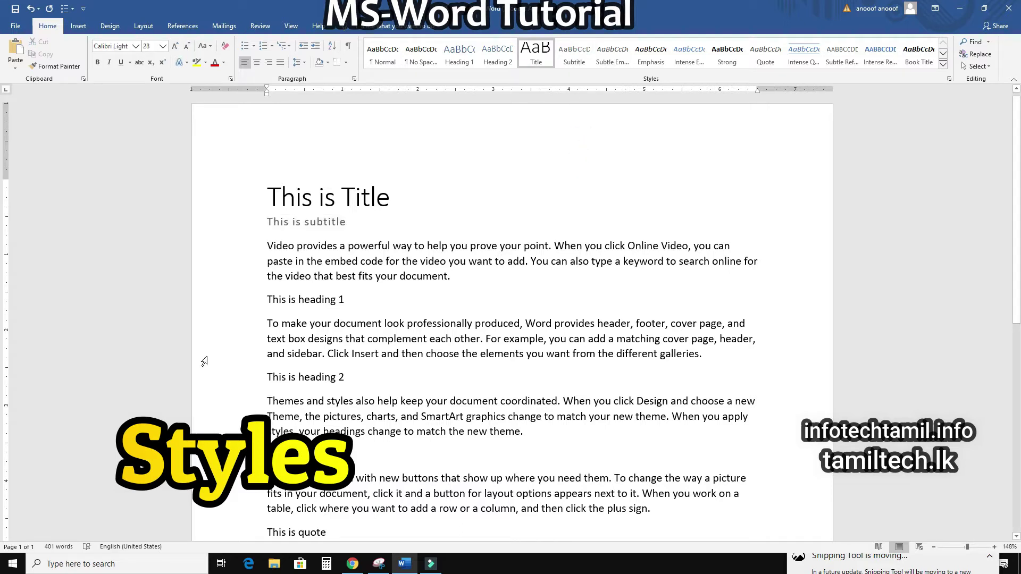
- Style 'This is heading 1' as Heading 1 and 'This is heading 2' as Heading 2
left_click_drag(267, 300, 354, 300)
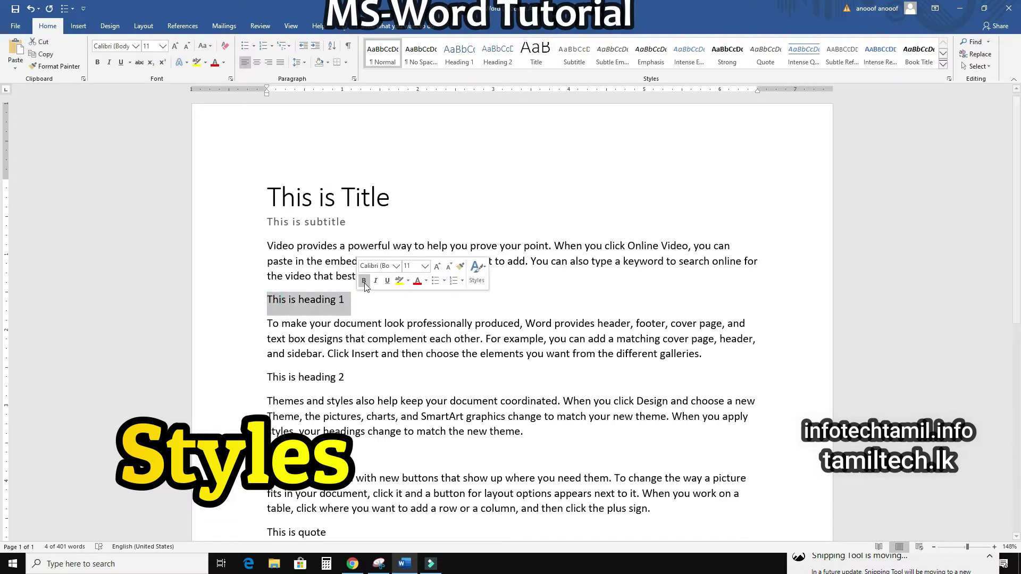
left_click(461, 57)
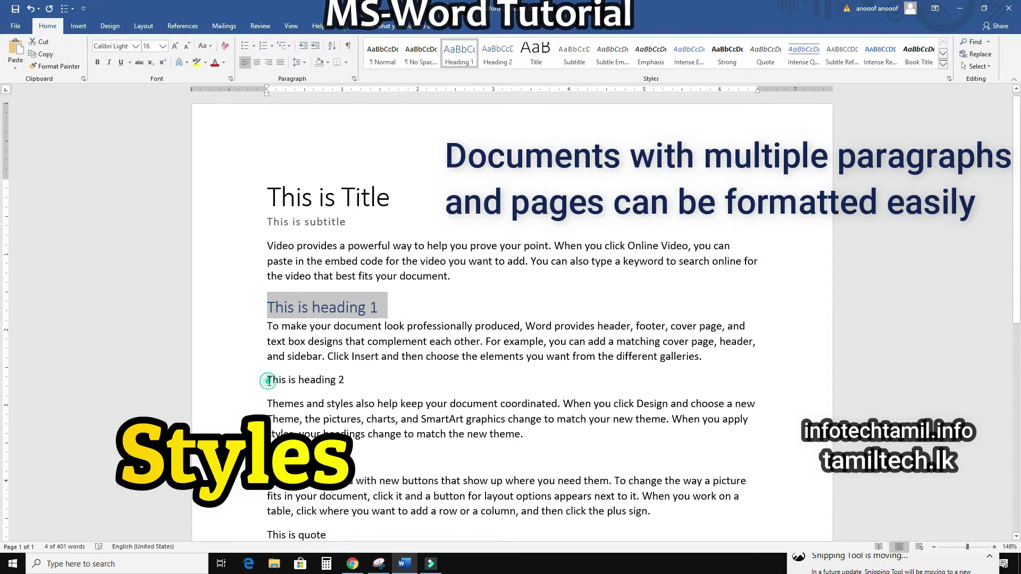
left_click_drag(268, 380, 352, 381)
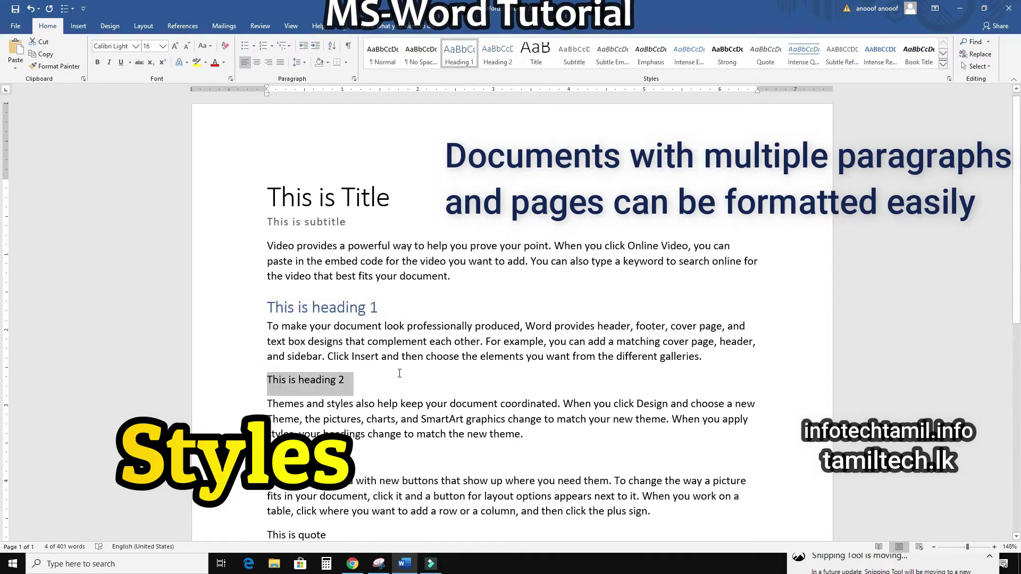
left_click(505, 60)
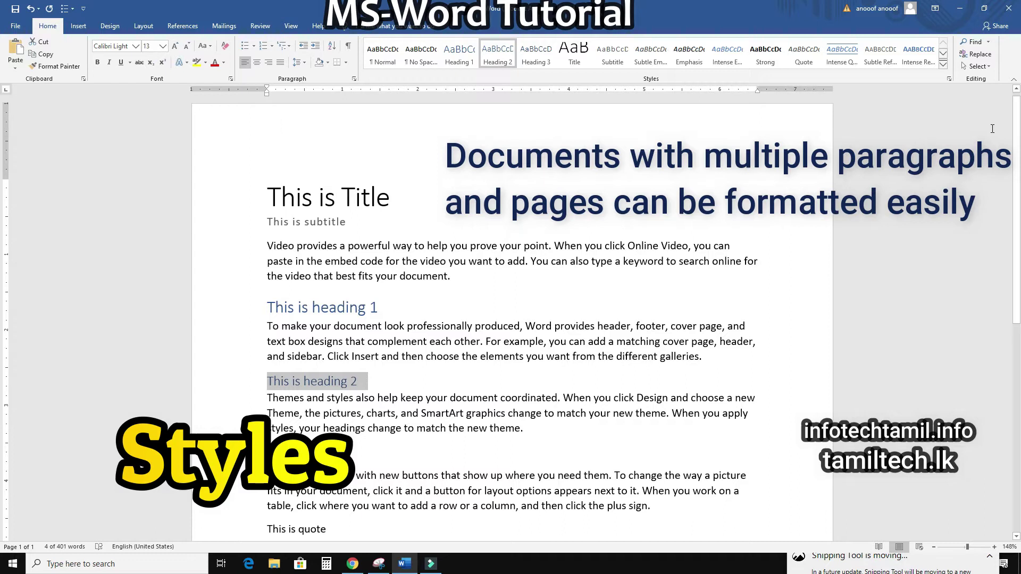
scroll(3, 206, "down", 3)
scroll(3, 206, "up", 3)
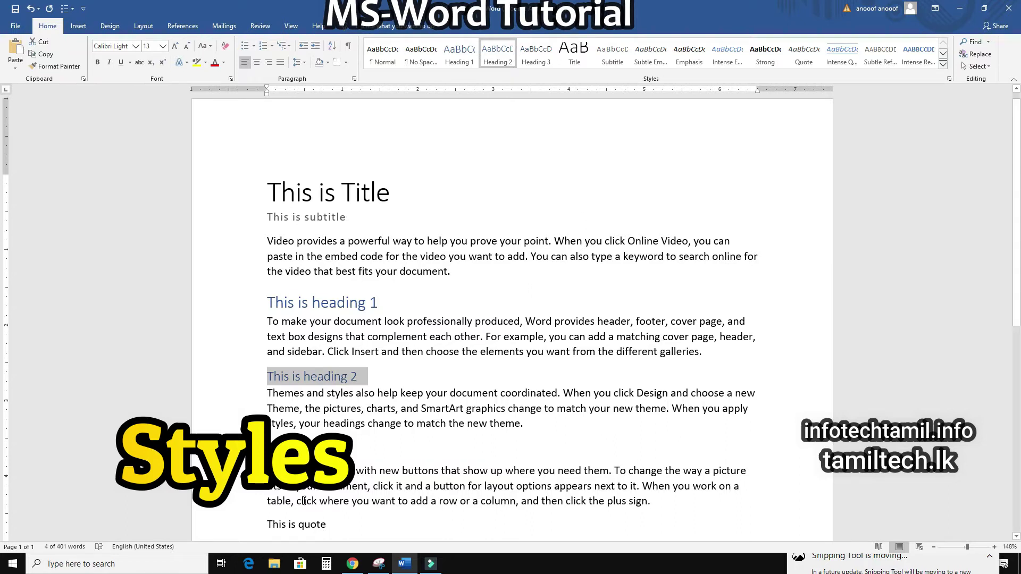
left_click(399, 151)
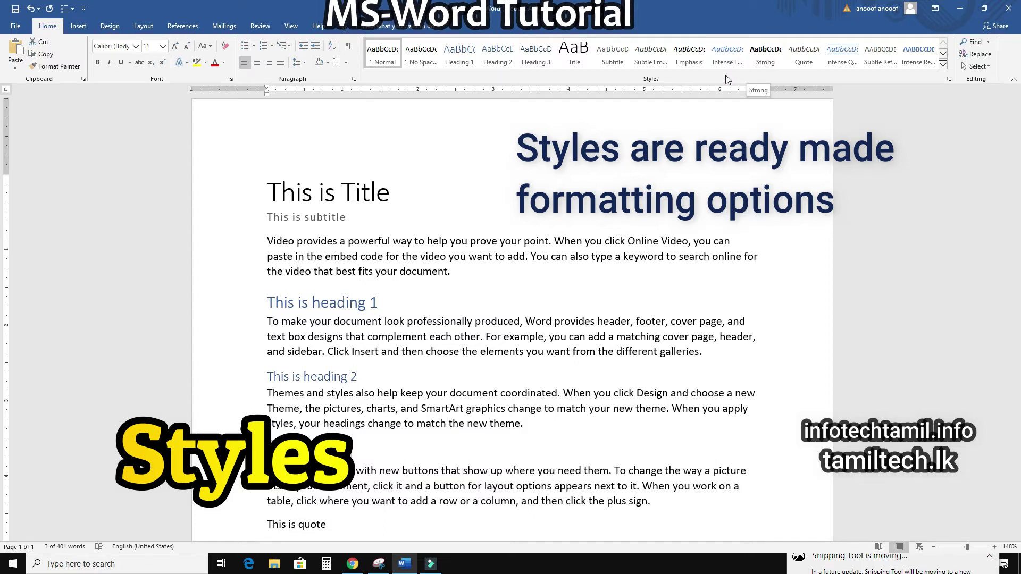
scroll(1018, 215, "down", 2)
scroll(1017, 216, "down", 2)
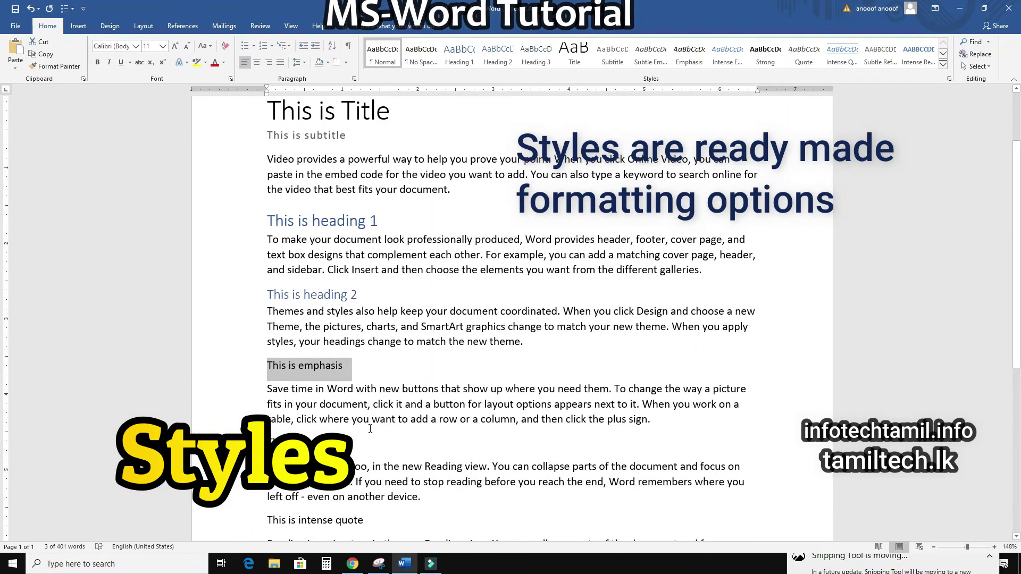
left_click(372, 433)
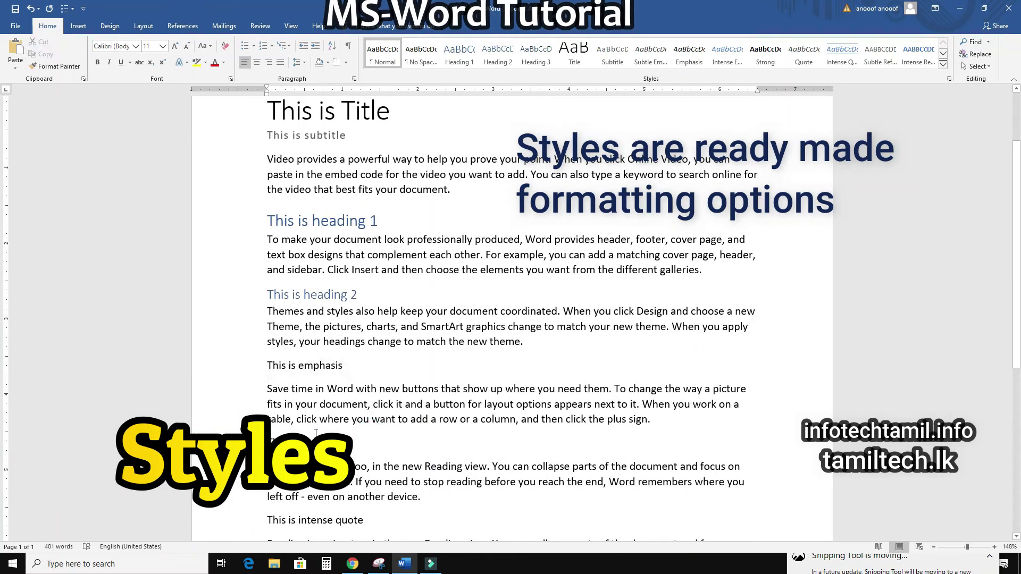
key("shift+End")
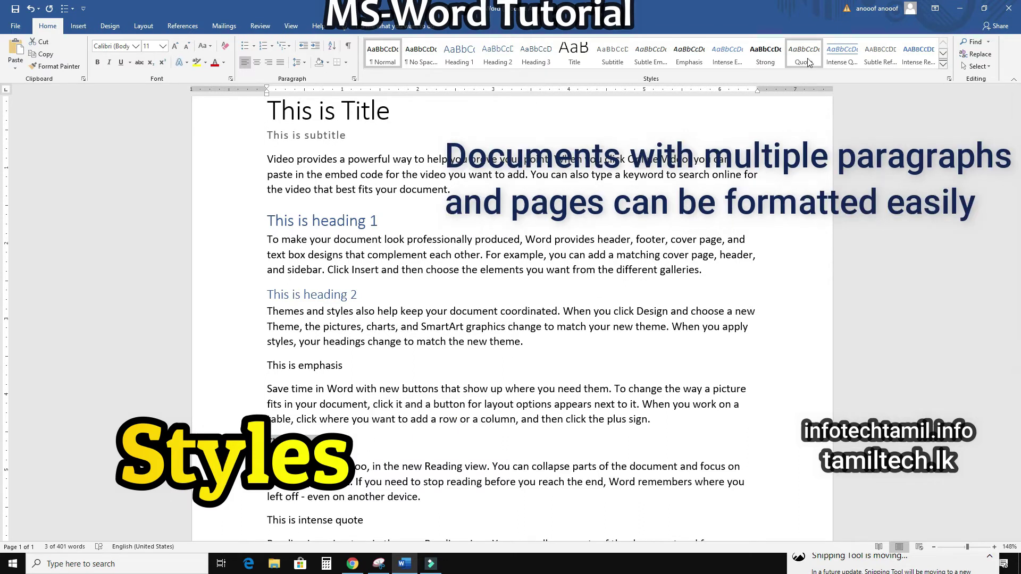
left_click(806, 50)
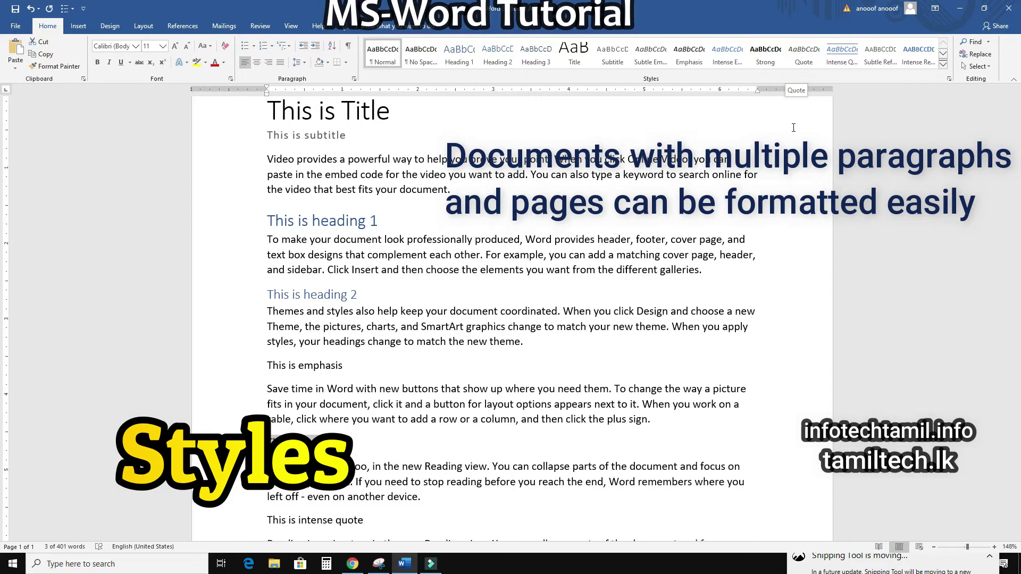
left_click(434, 503)
triple_click(353, 495)
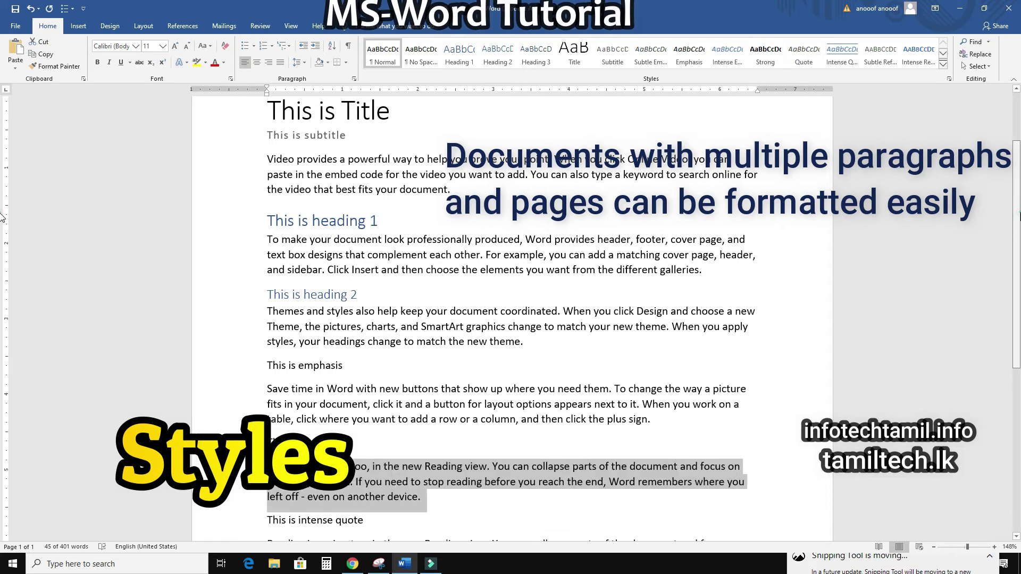
scroll(841, 89, "down", 2)
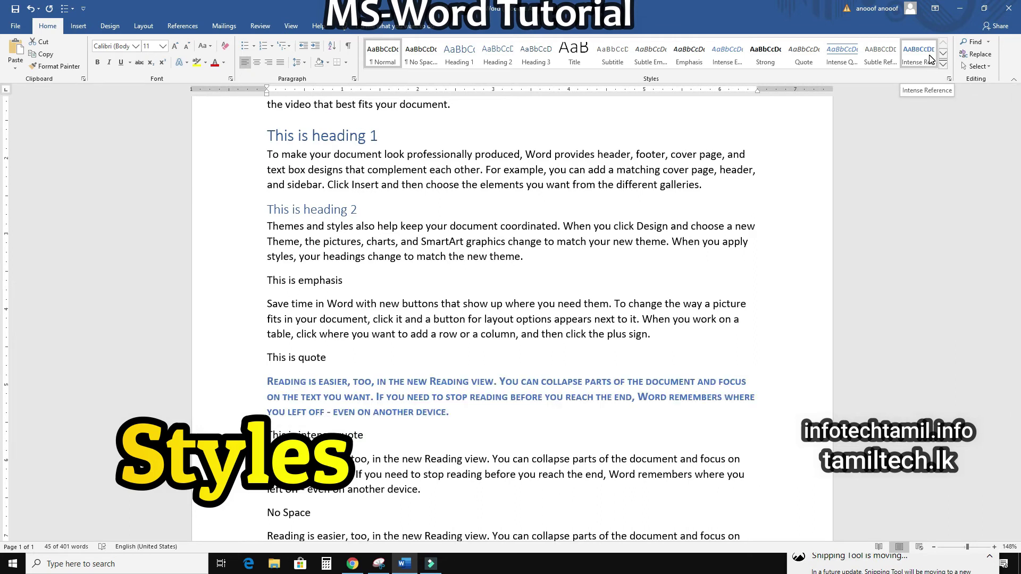
left_click(938, 377)
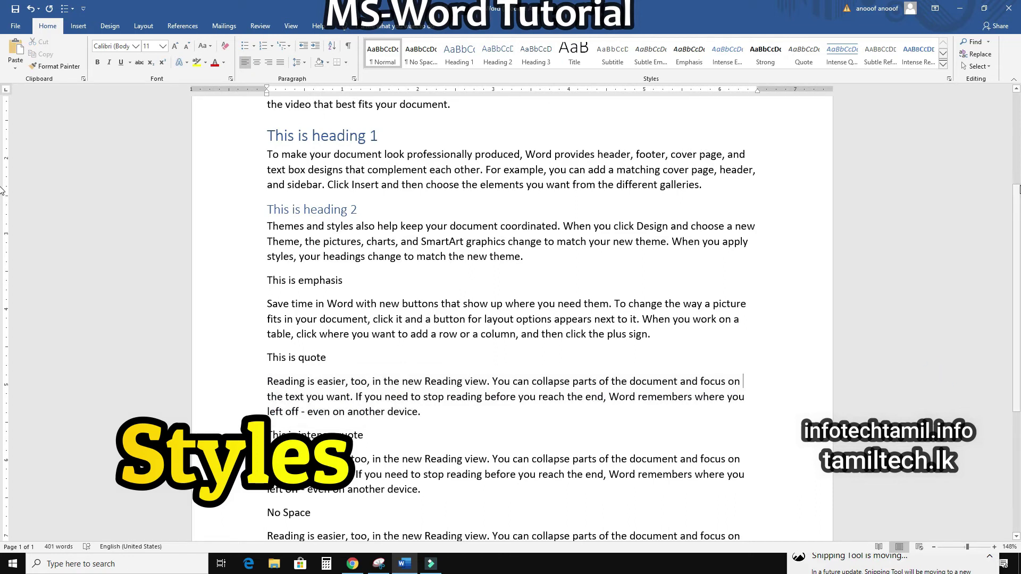
- Apply the No Spacing style to the 'No Space' line and the paragraph below it
scroll(2, 207, "down", 1)
scroll(2, 218, "down", 2)
scroll(2, 245, "down", 1)
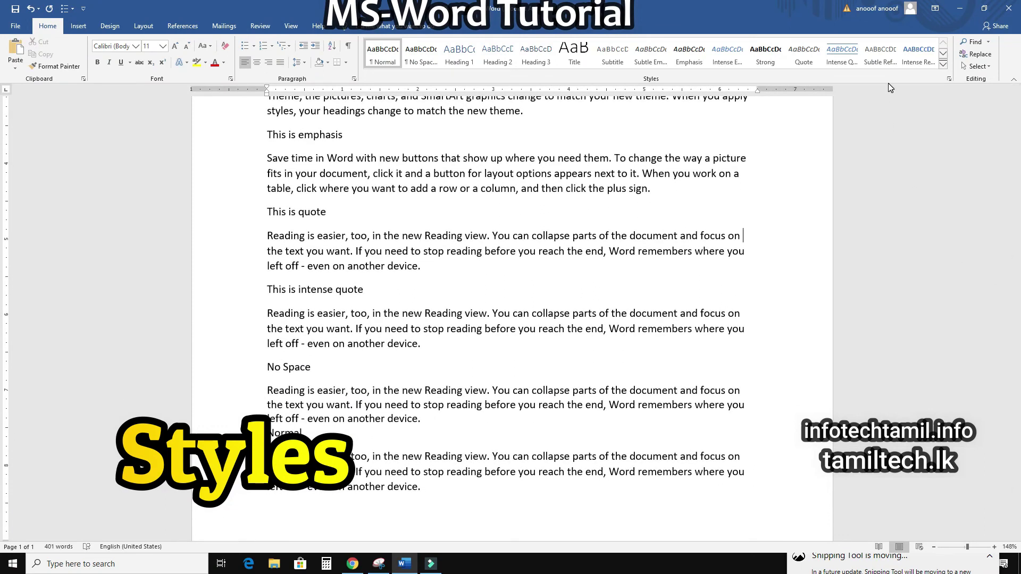
left_click_drag(267, 370, 342, 370)
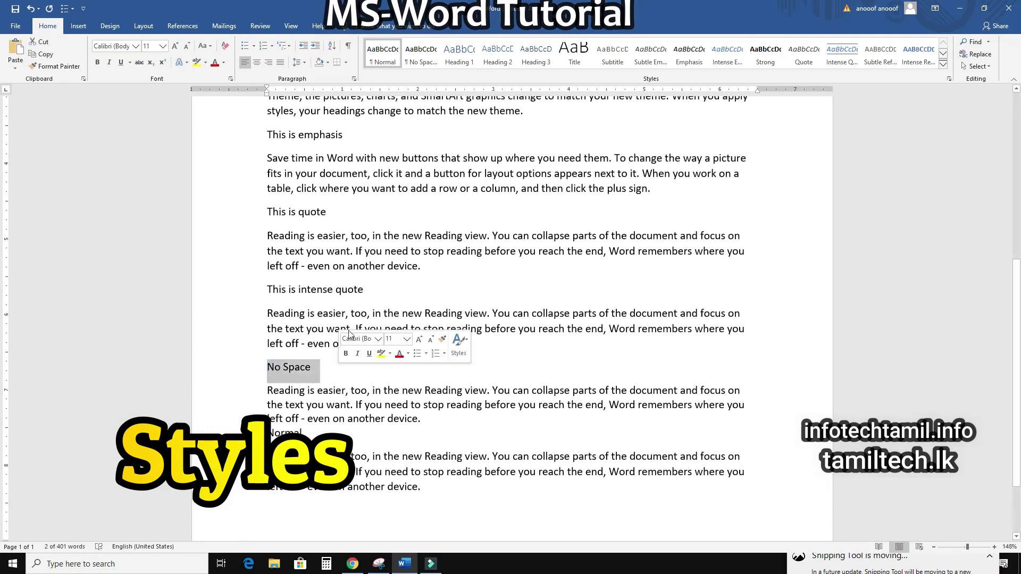
left_click(453, 351)
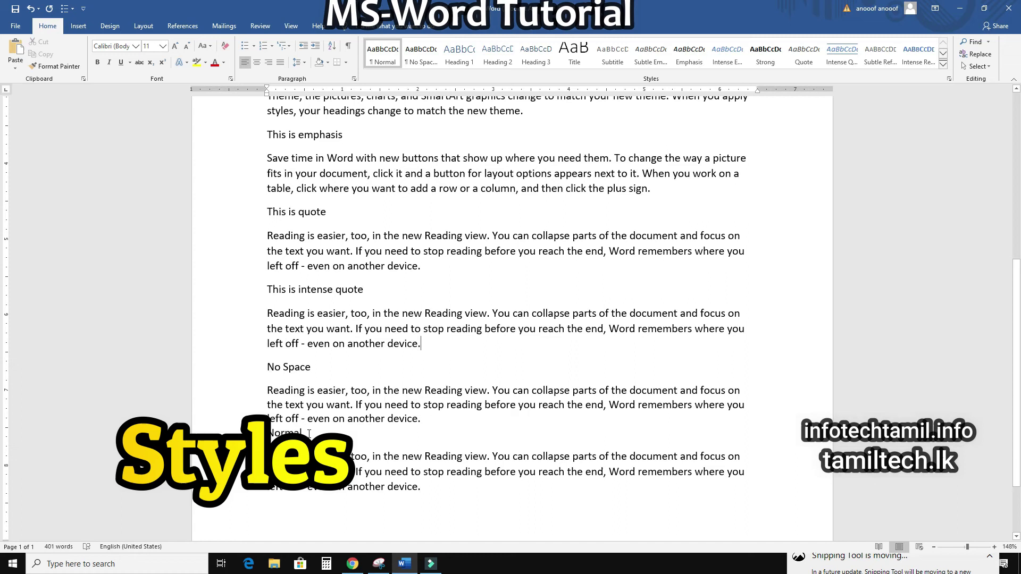
left_click_drag(246, 418, 247, 367)
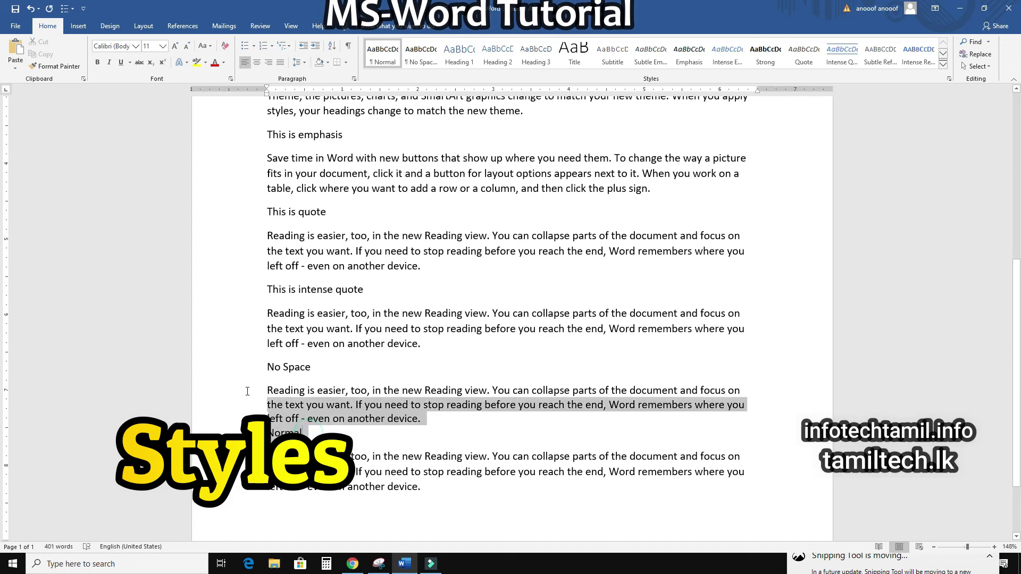
left_click(428, 62)
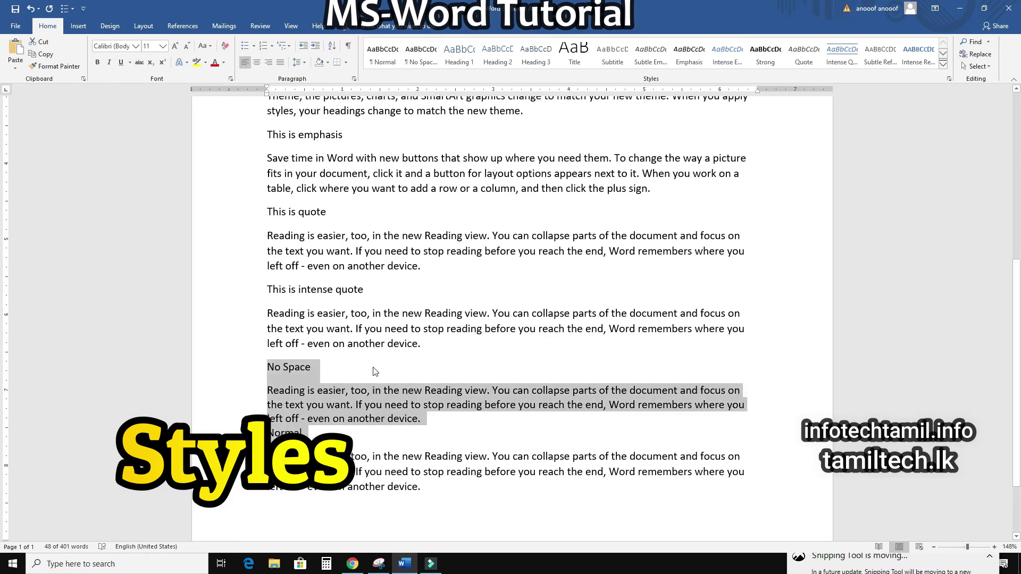
left_click(273, 428)
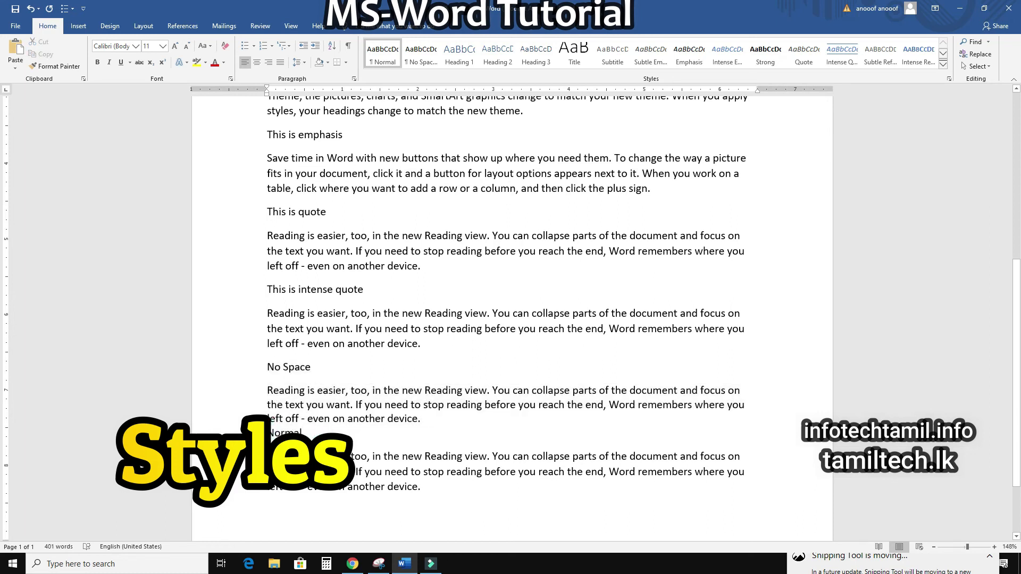
- Insert an empty line after the No Space paragraph and set the last paragraph to Normal style
key("Return")
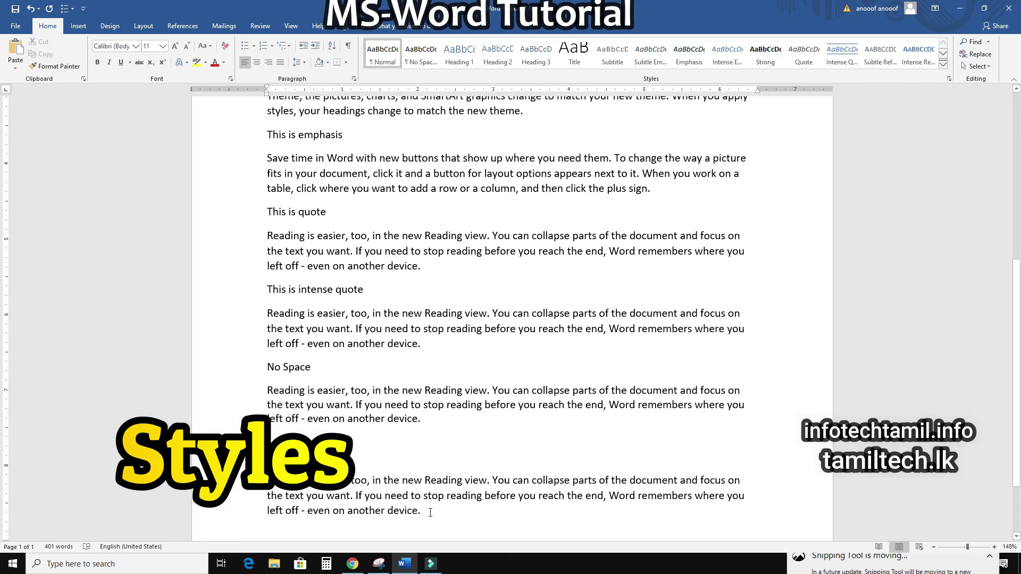
triple_click(416, 510)
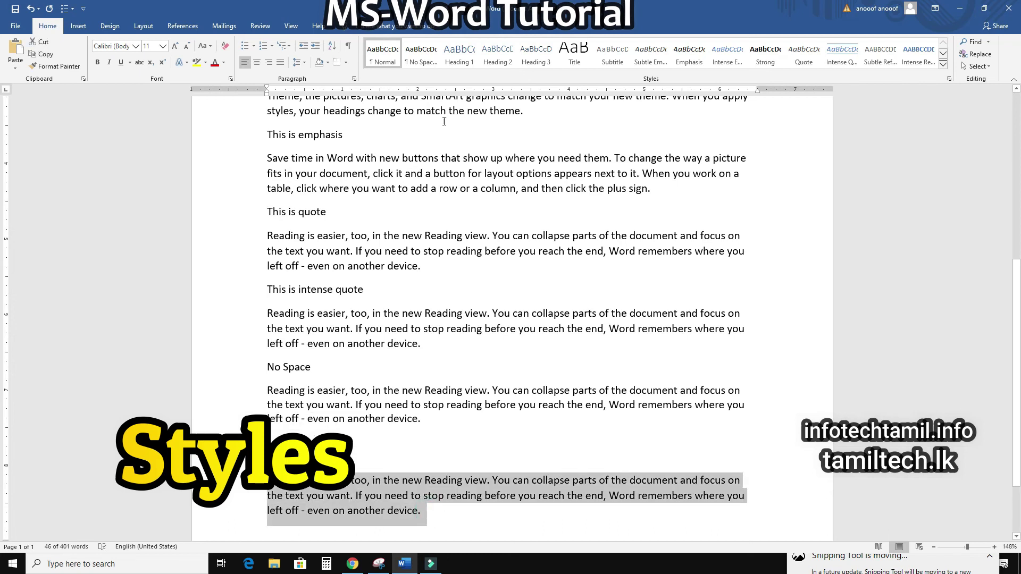
left_click(384, 56)
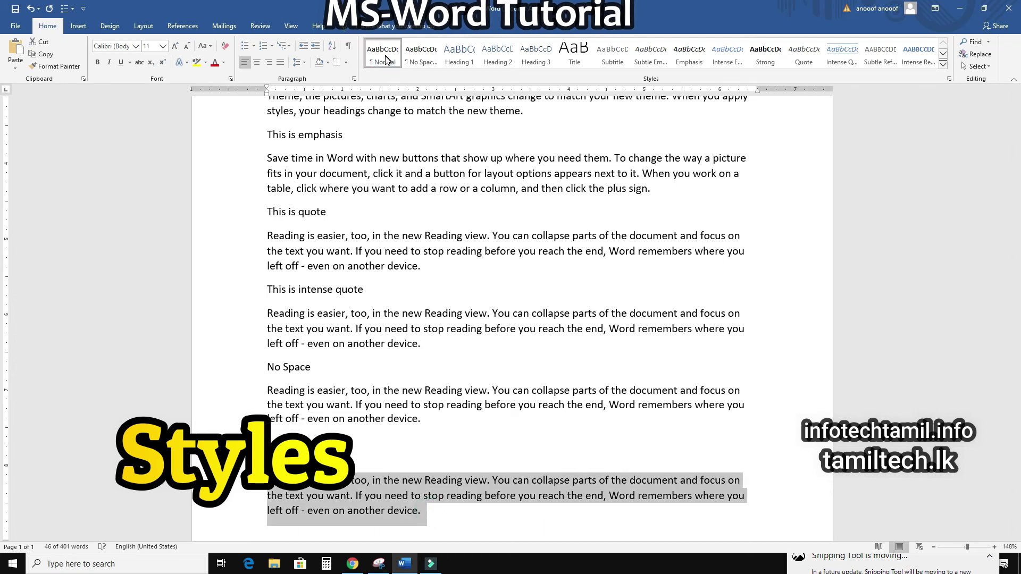
left_click(763, 433)
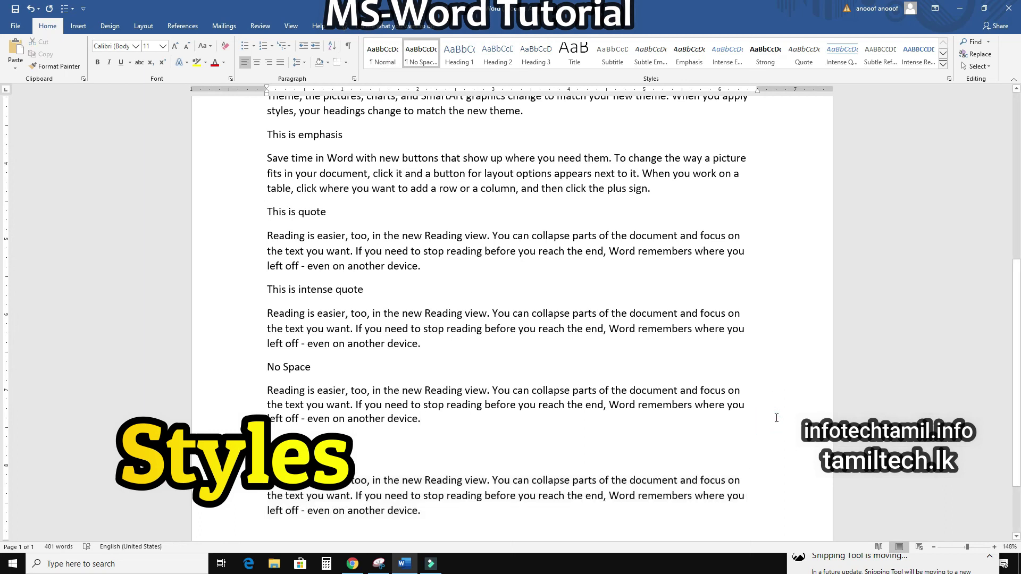
- Scroll back to the top to review the styled title, subtitle and headings
scroll(1, 378, "down", 1)
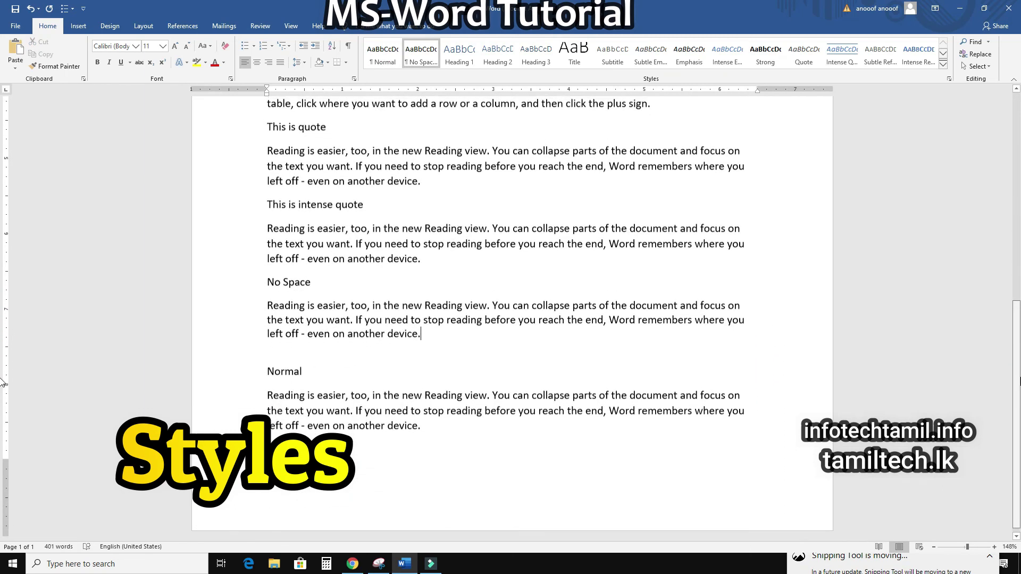
scroll(1, 345, "up", 3)
scroll(1, 314, "up", 2)
scroll(1, 282, "up", 2)
scroll(1, 245, "up", 1)
scroll(2, 213, "up", 1)
scroll(1, 199, "up", 1)
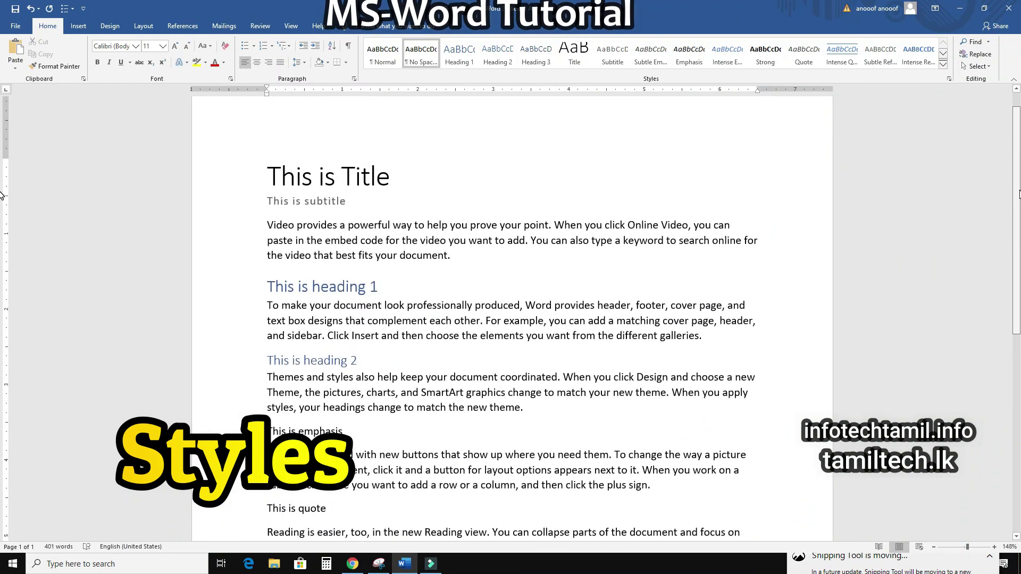